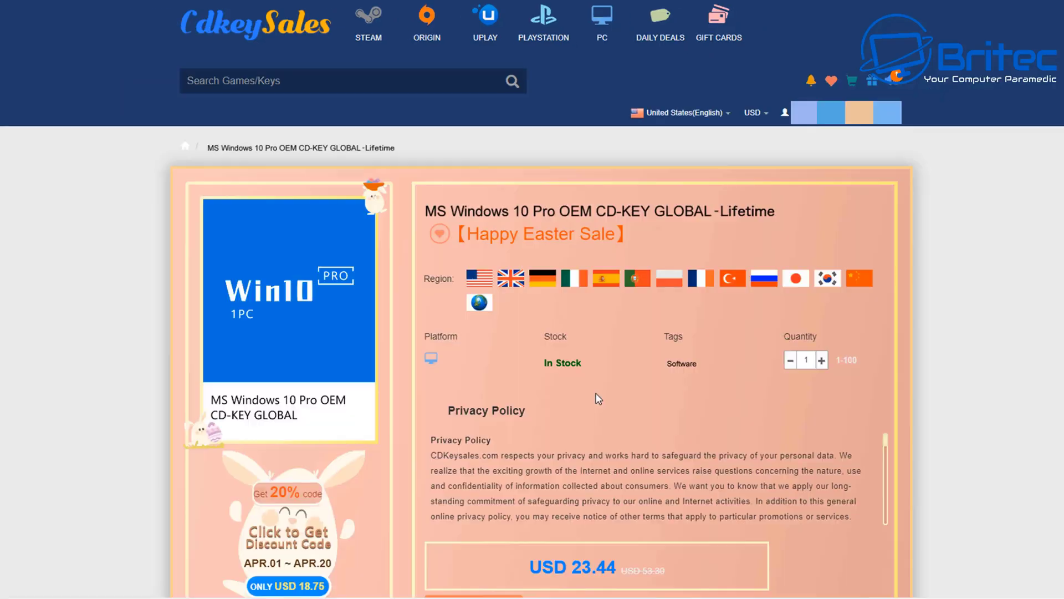
Step: Buy the Windows 10 Pro OEM key with promo code BR09, bringing the total to USD 16.41
scroll(598, 393, "down", 1)
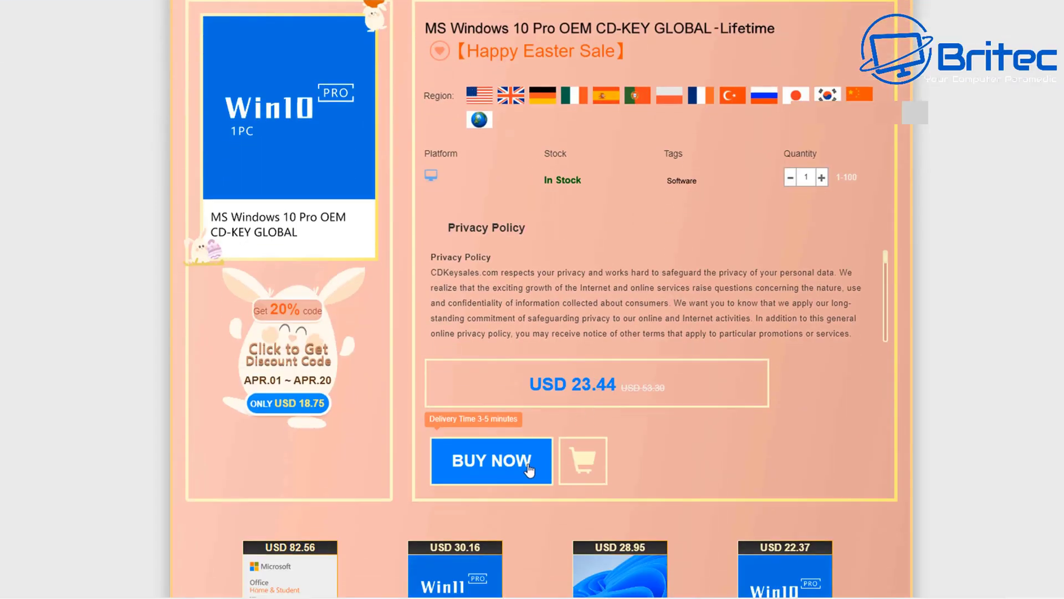
left_click(499, 462)
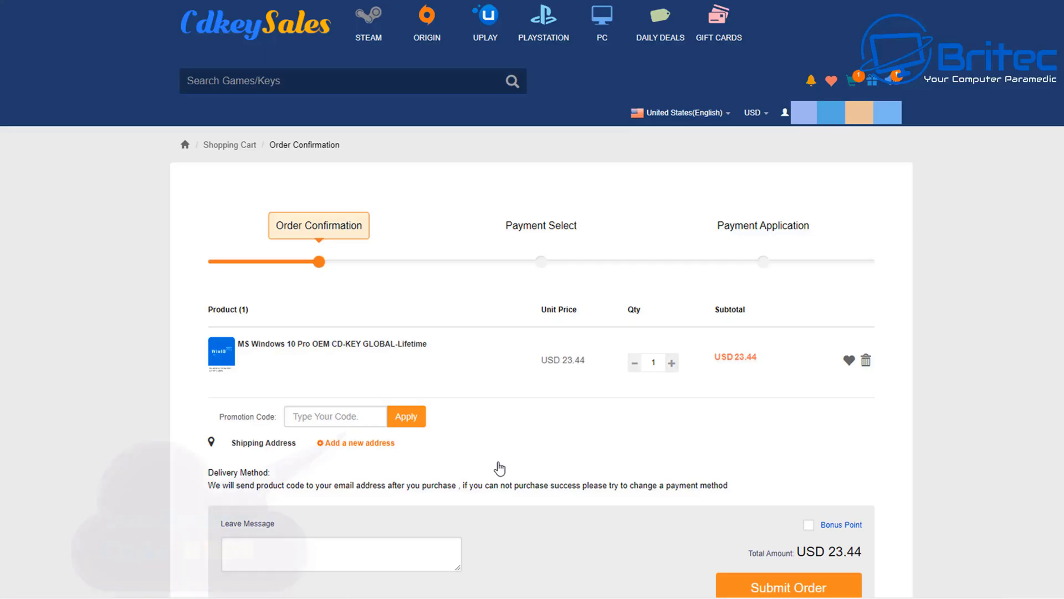
left_click(301, 418)
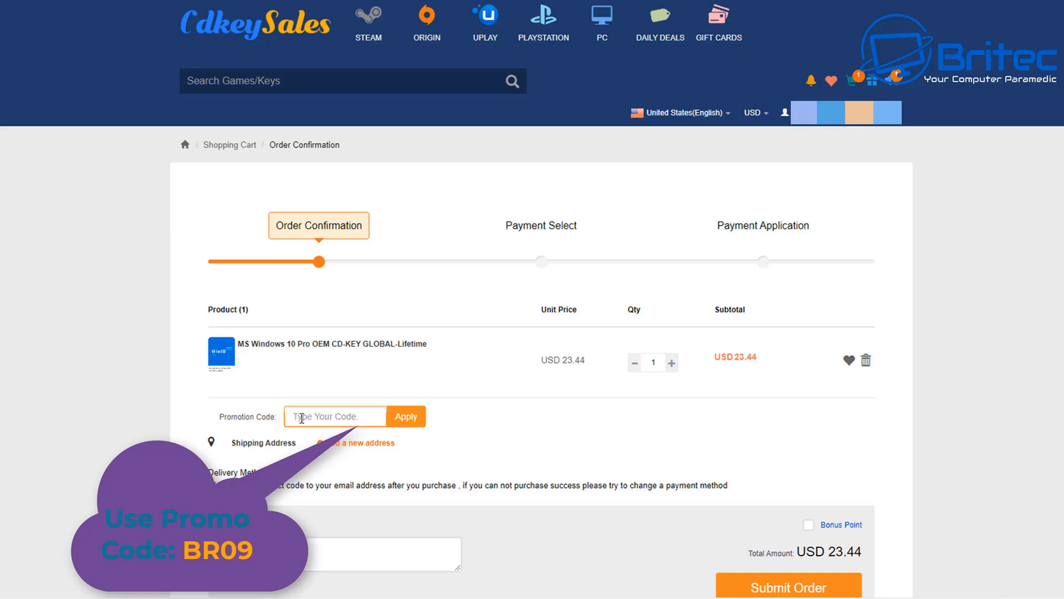
type("BR")
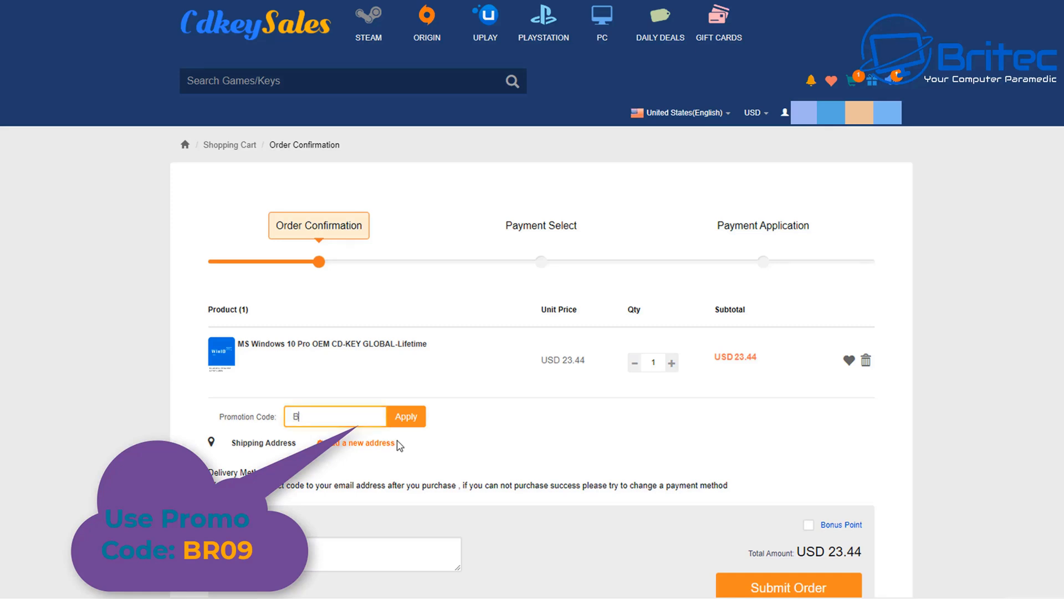
type("09")
left_click(409, 420)
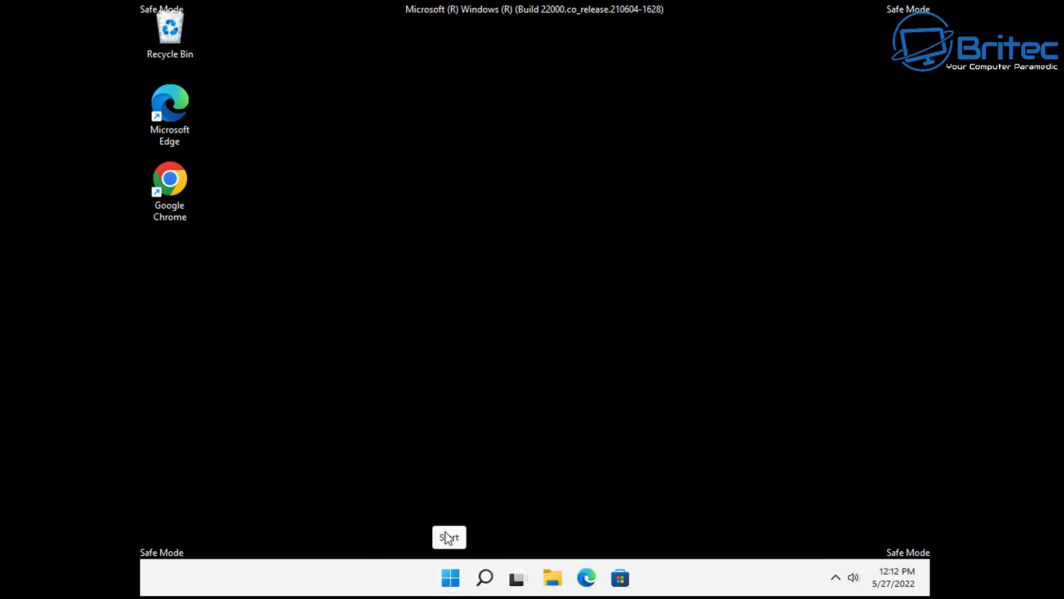
Step: In File Explorer, browse to This PC > Local Disk (C:) > Windows > System32
left_click(553, 577)
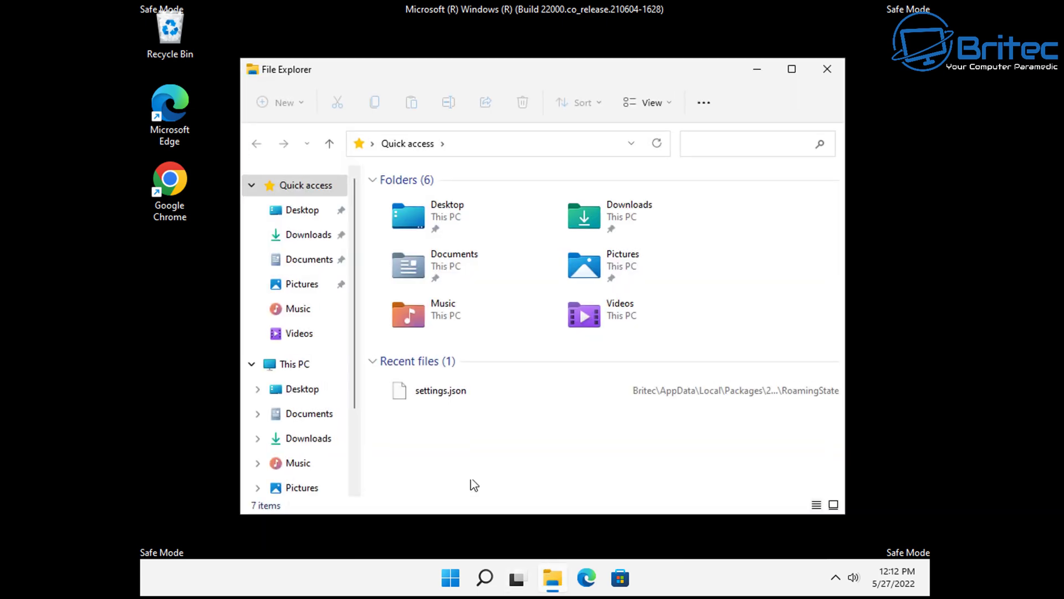
left_click(292, 367)
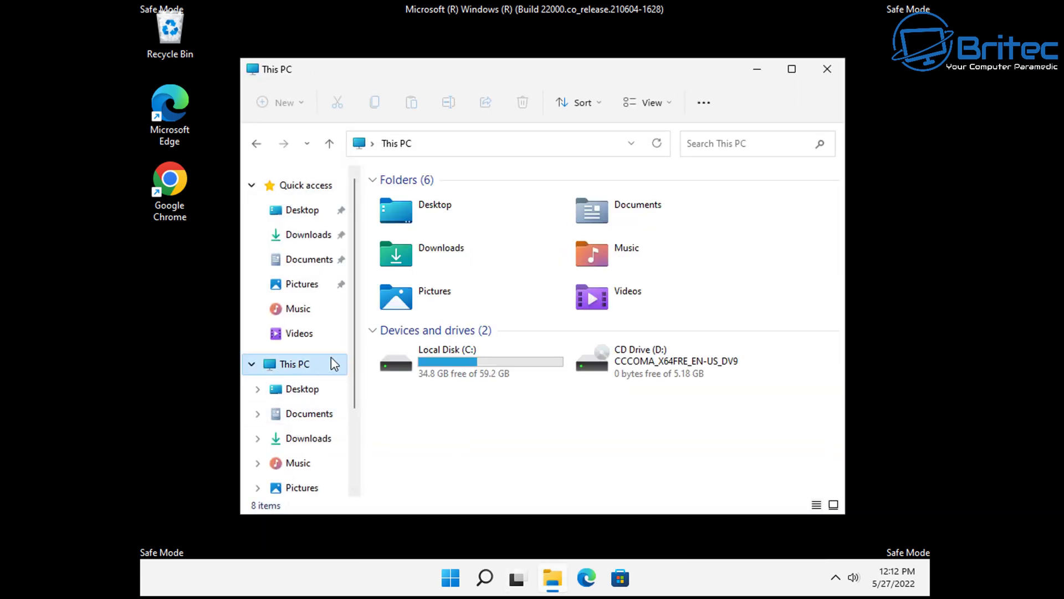
double_click(459, 367)
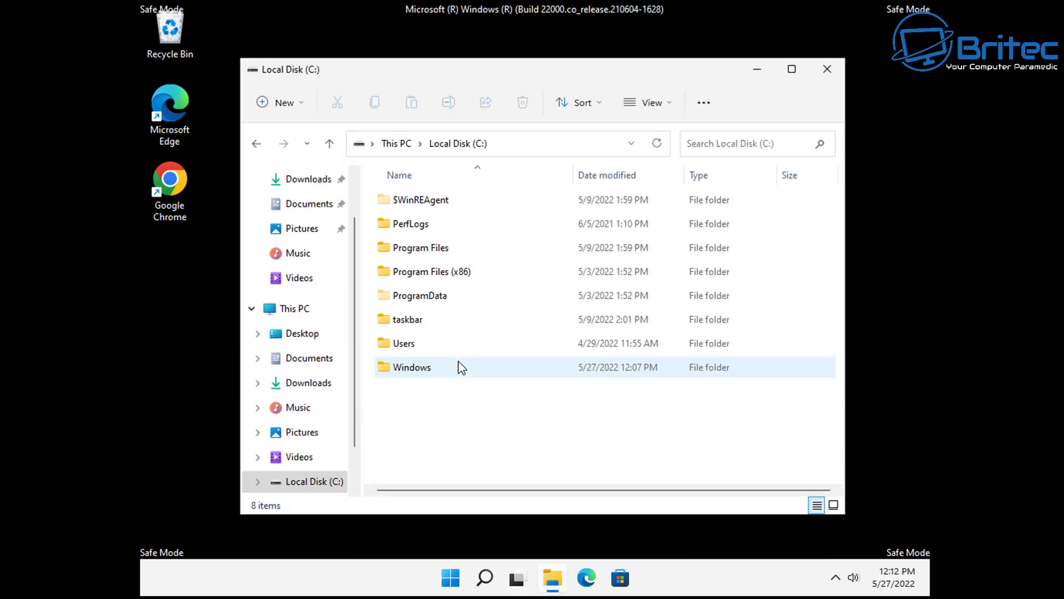
double_click(418, 367)
scroll(430, 400, "down", 11)
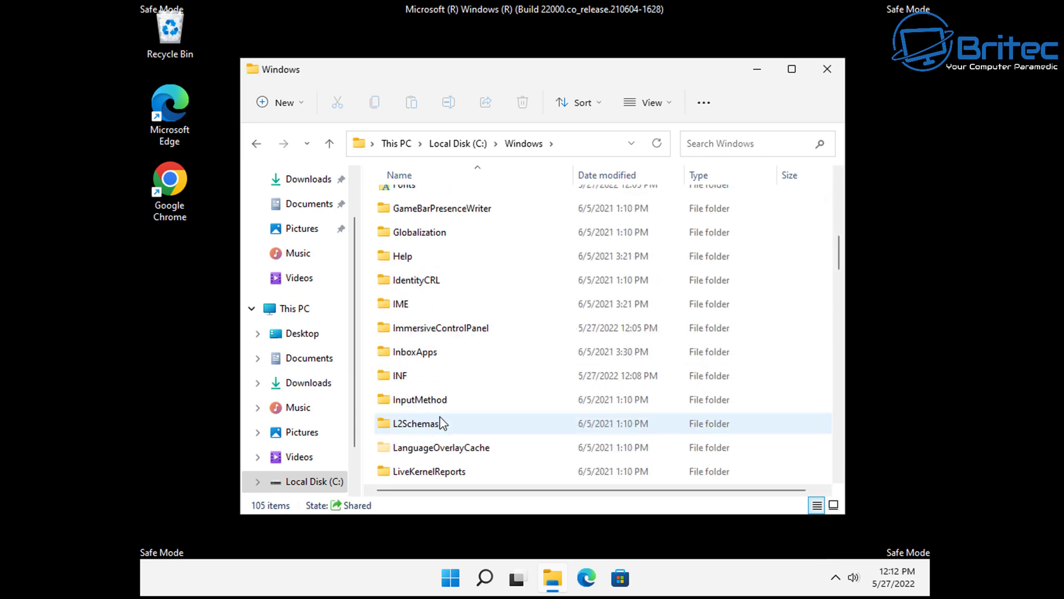
scroll(442, 429, "down", 6)
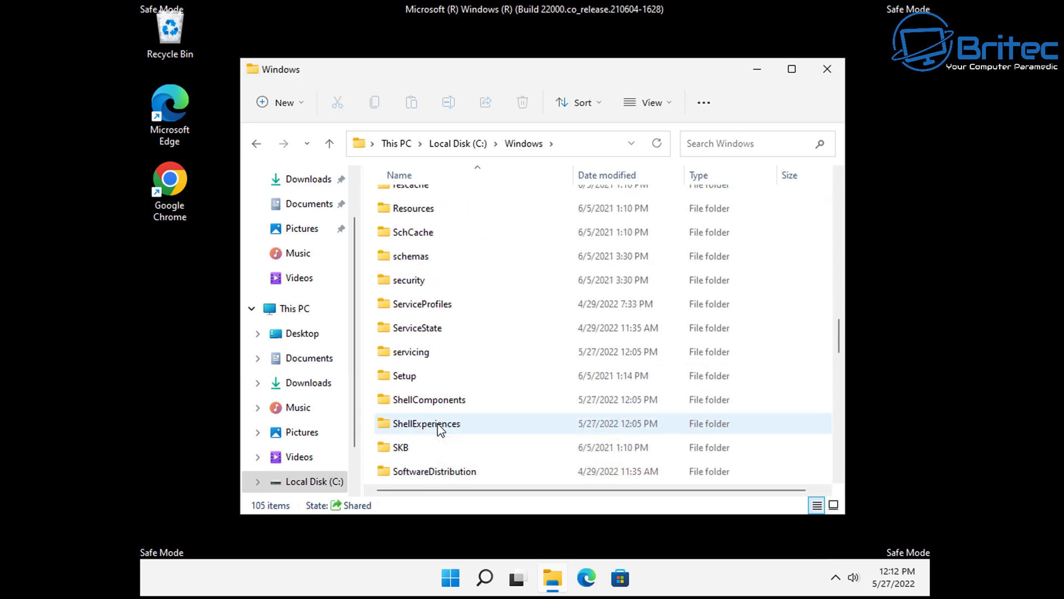
scroll(441, 429, "down", 3)
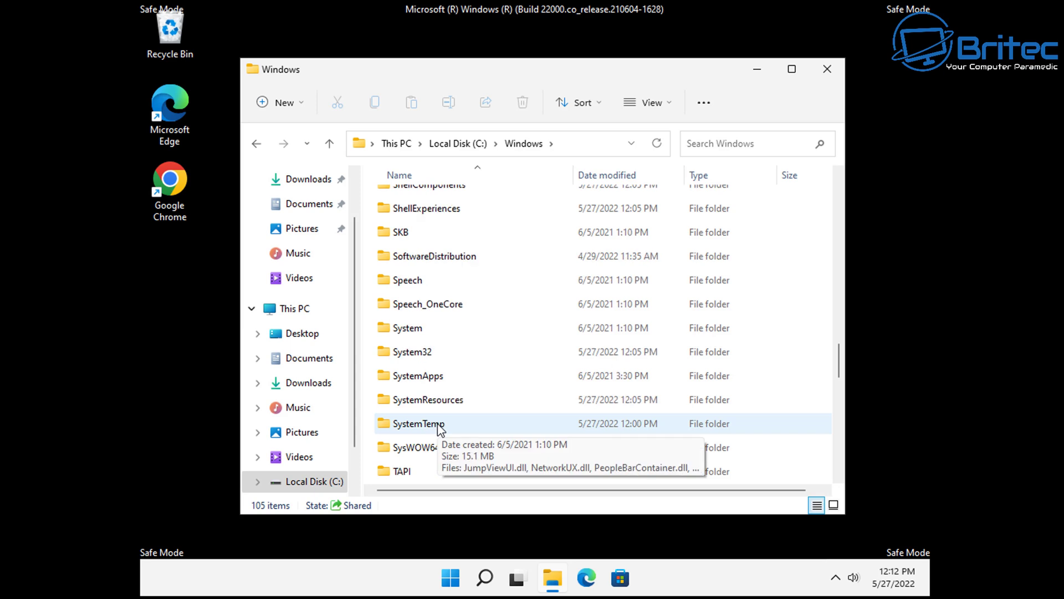
double_click(430, 355)
Step: Search System32 for cmd and run cmd.exe as administrator
left_click(712, 143)
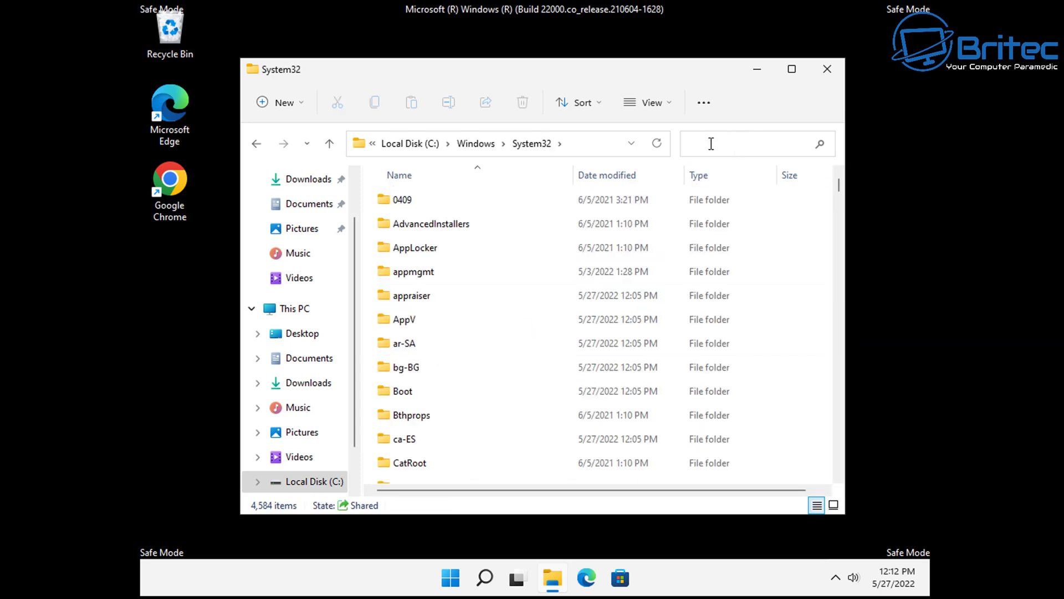
type("cmd")
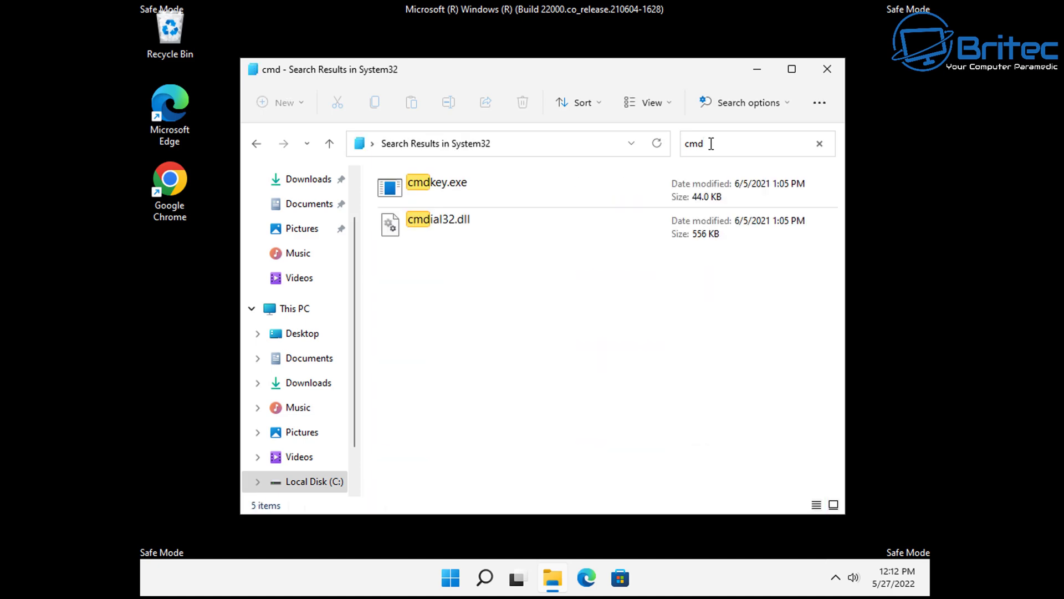
scroll(579, 349, "down", 10)
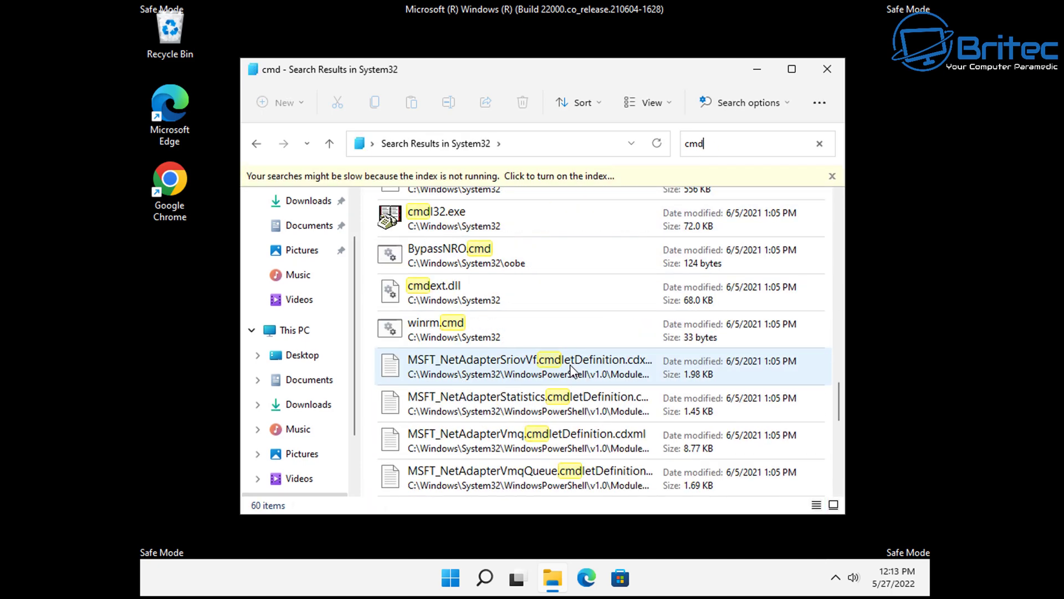
scroll(572, 370, "up", 3)
scroll(574, 372, "up", 4)
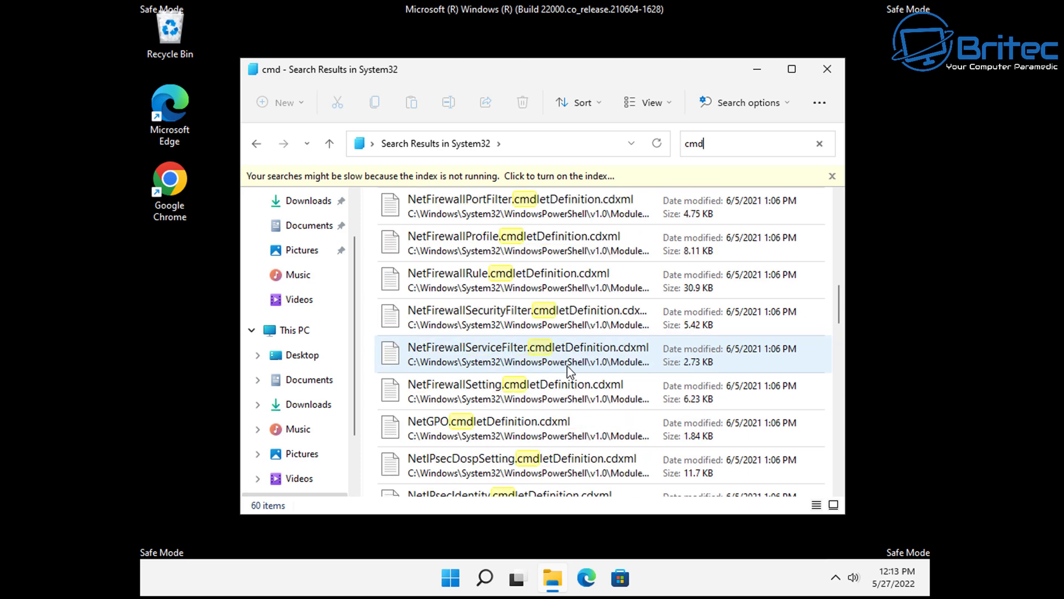
scroll(571, 371, "down", 8)
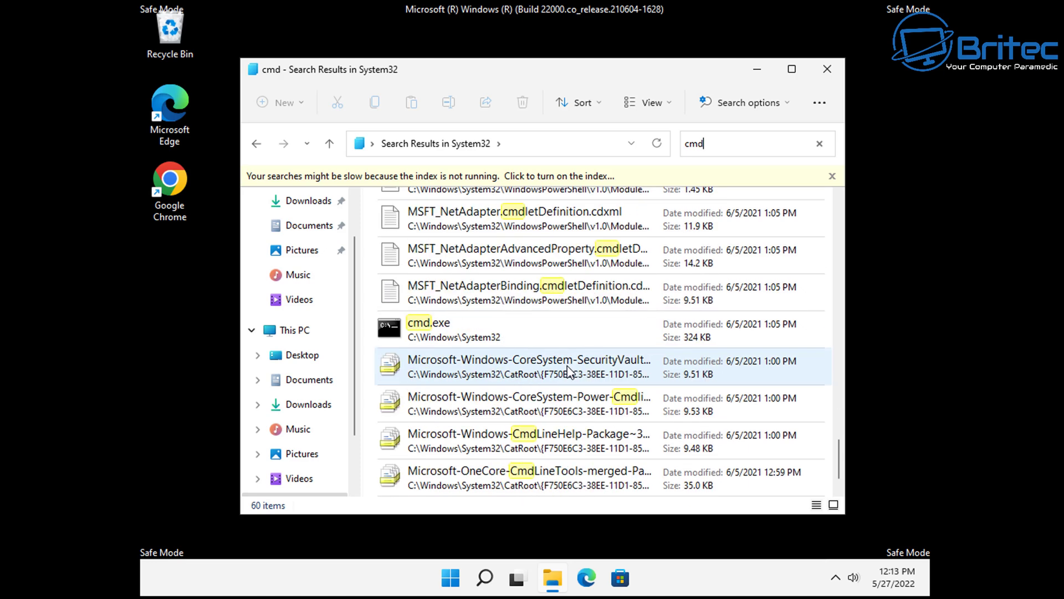
right_click(427, 327)
left_click(498, 265)
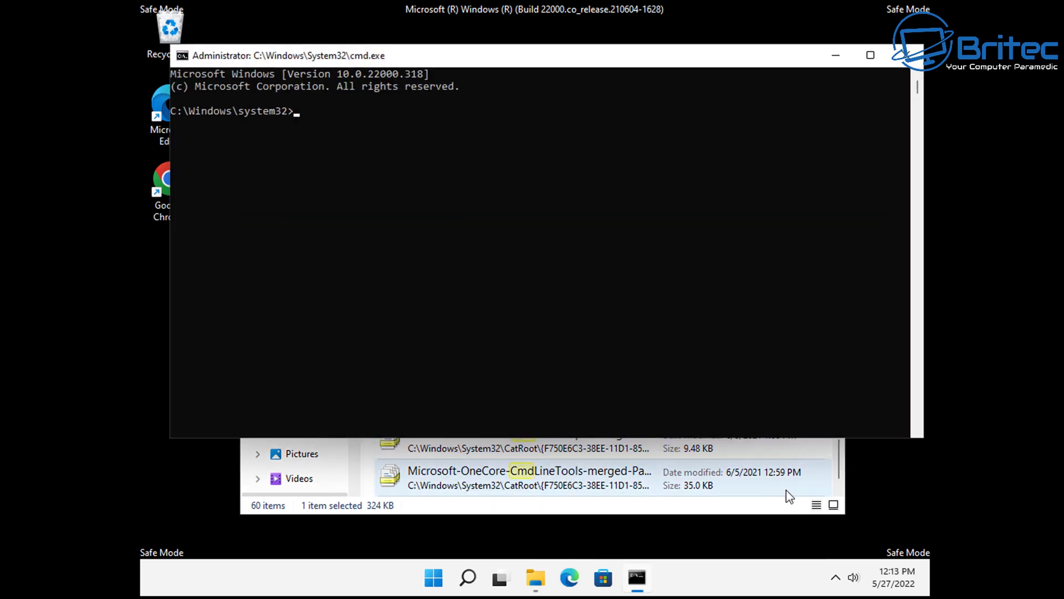
Step: Close Explorer, run 'bcdedit /deletevalue {current} safeboot' in the admin console, then close it
left_click(776, 505)
left_click(827, 69)
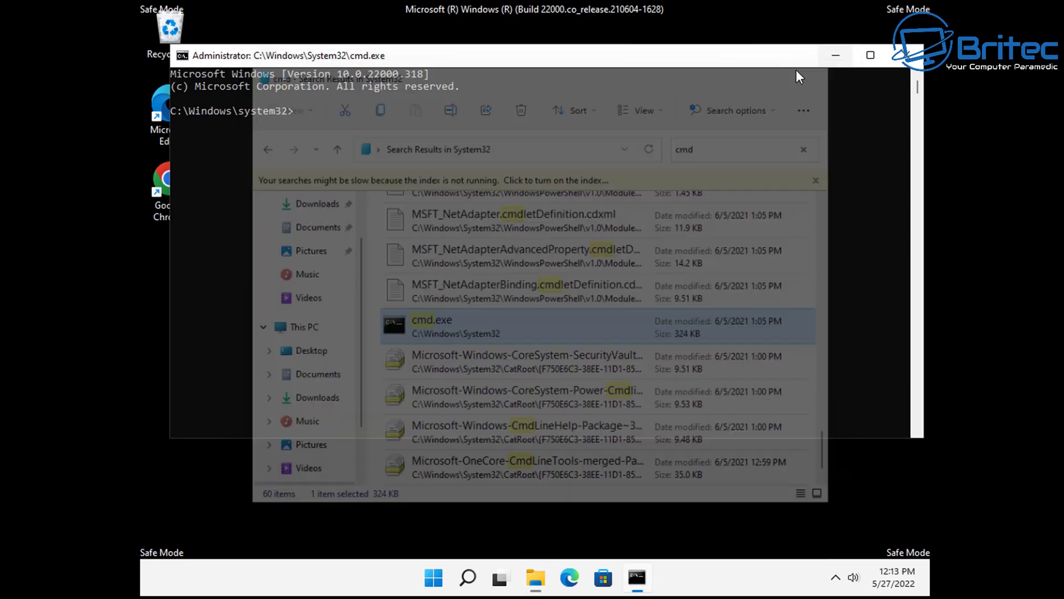
left_click(319, 208)
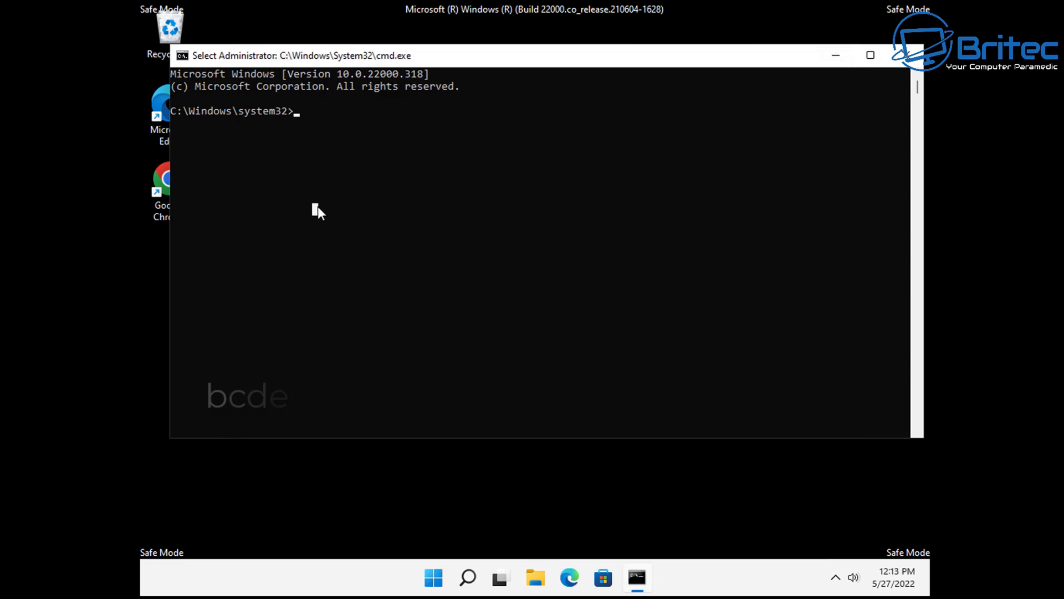
type("bcdedit /")
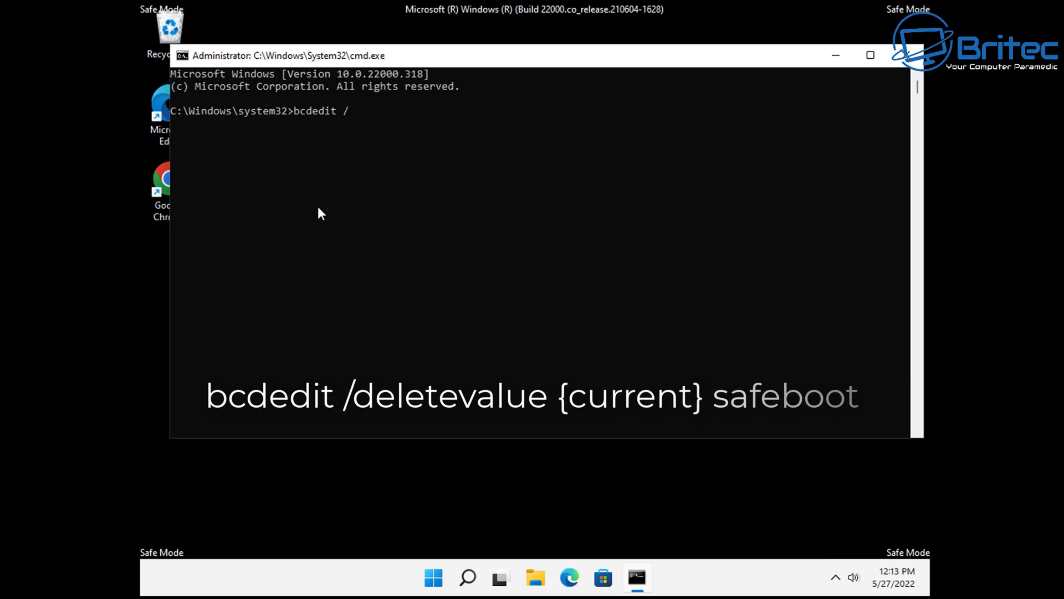
type("deletevalue")
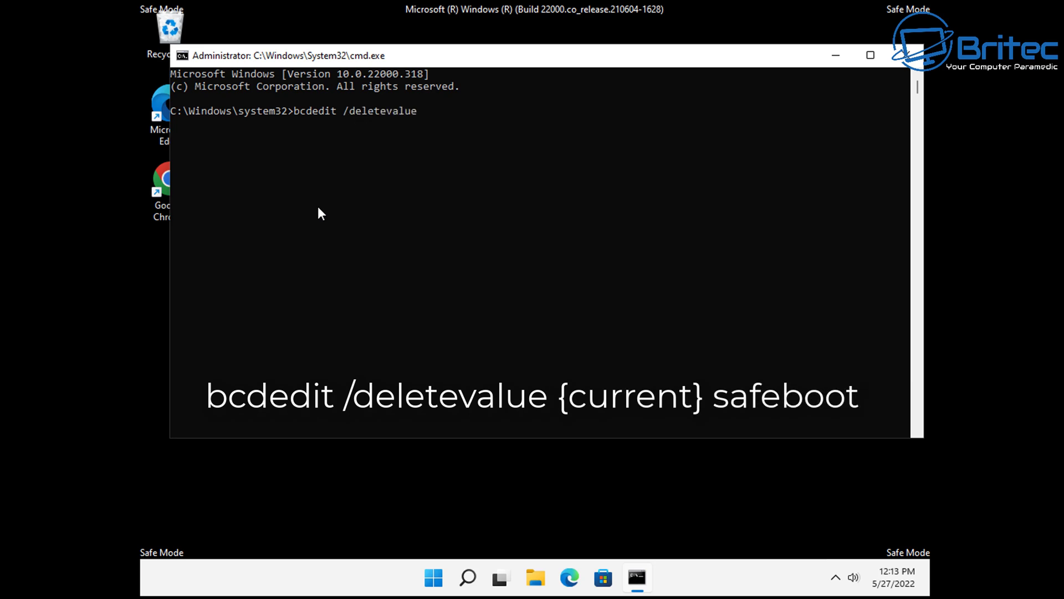
type(" {current} safeboot")
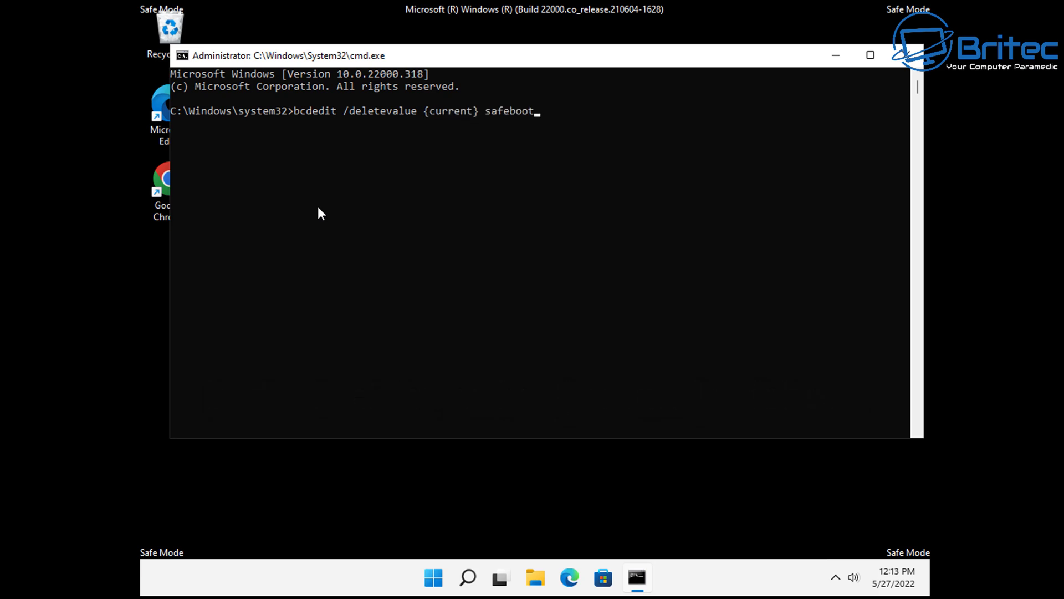
key("Return")
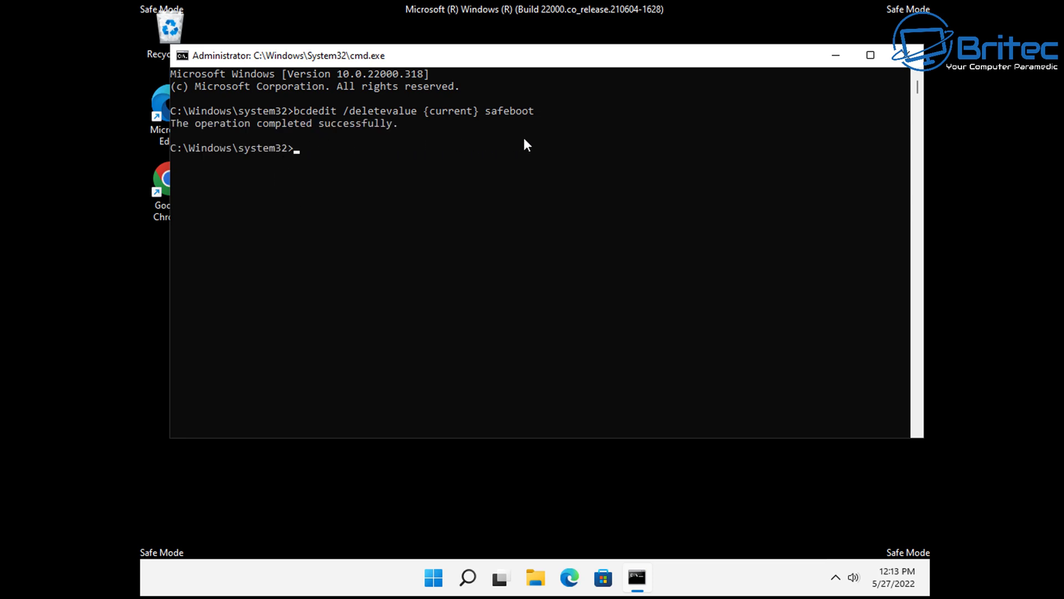
left_click(907, 58)
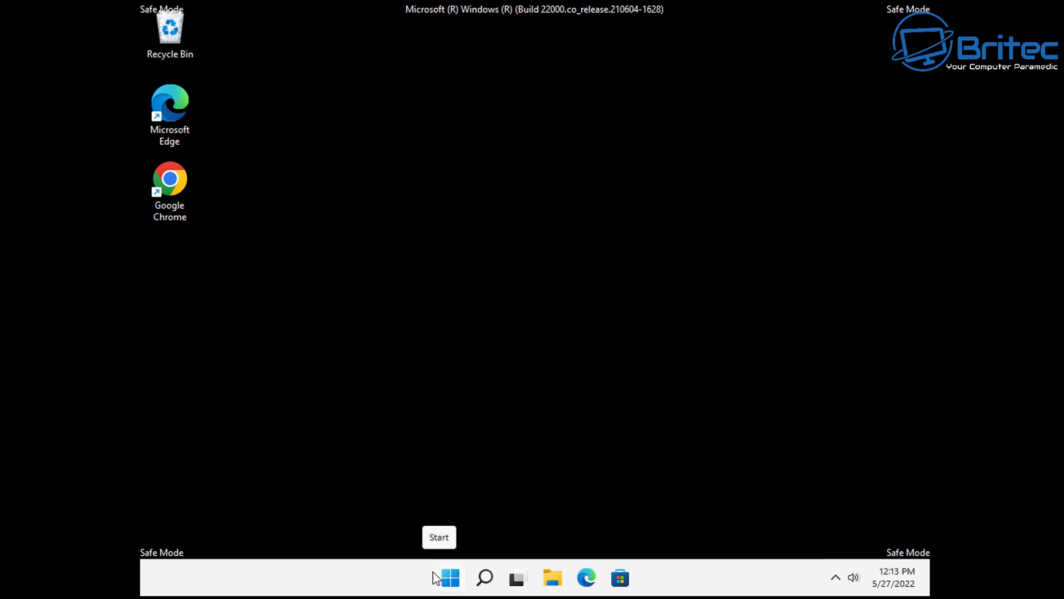
Step: Restart the PC from the Start menu's power options
left_click(452, 577)
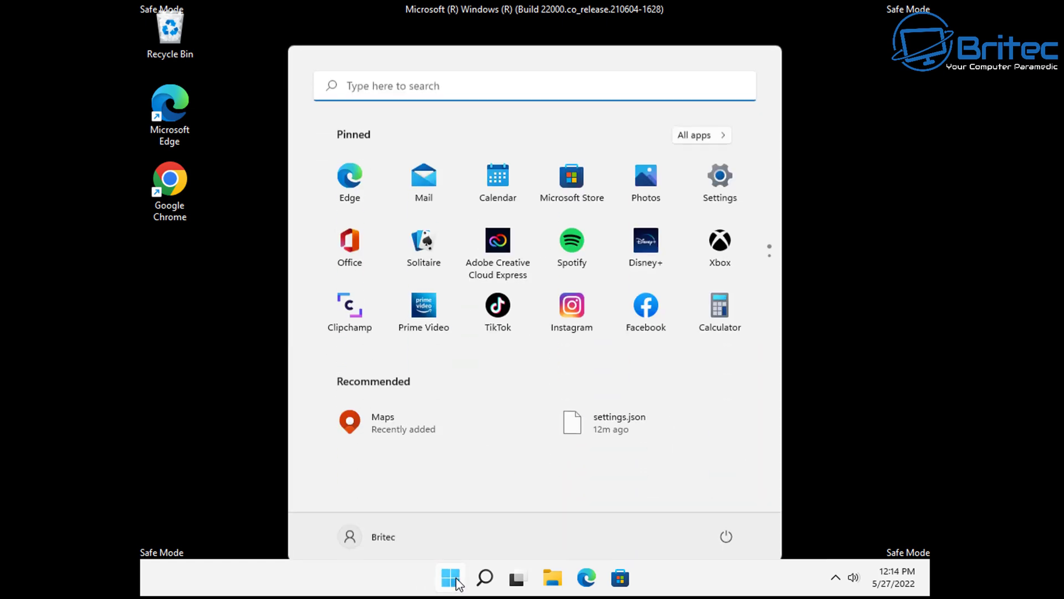
left_click(727, 524)
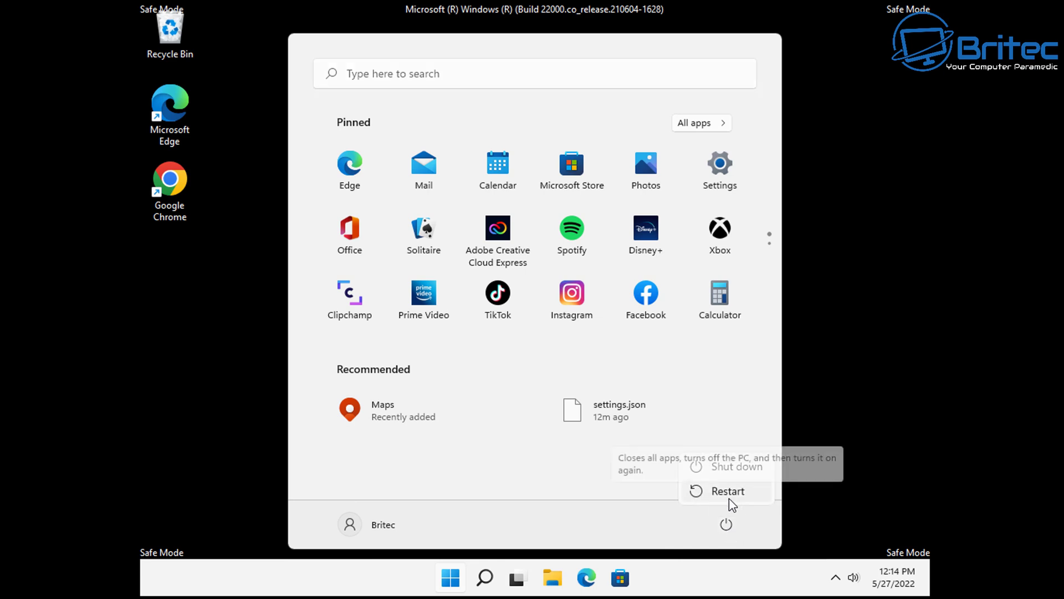
left_click(727, 491)
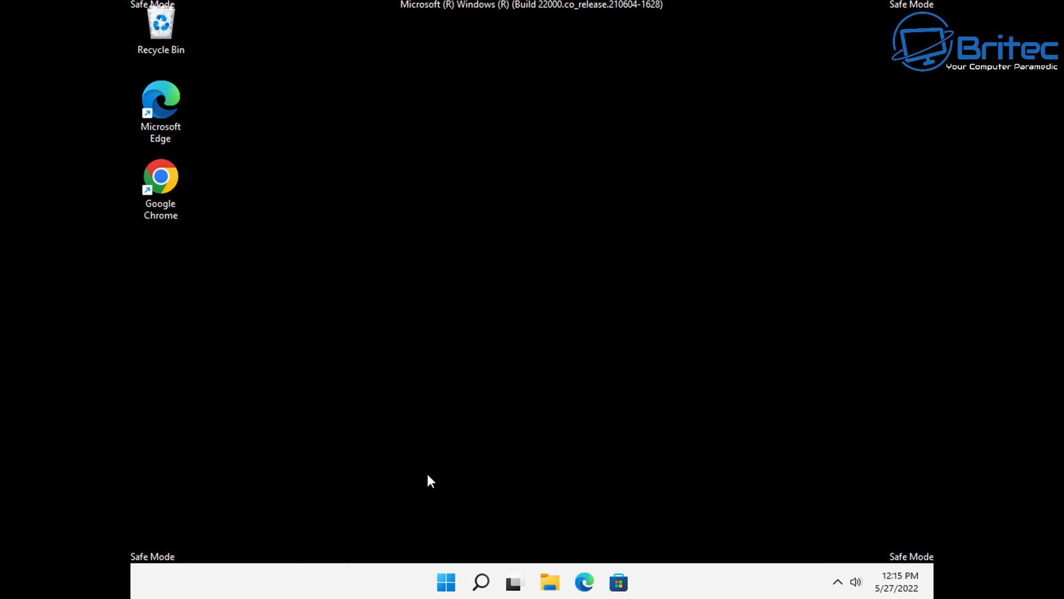
Step: Launch System Configuration by running msconfig from the Run box
right_click(447, 582)
left_click(433, 497)
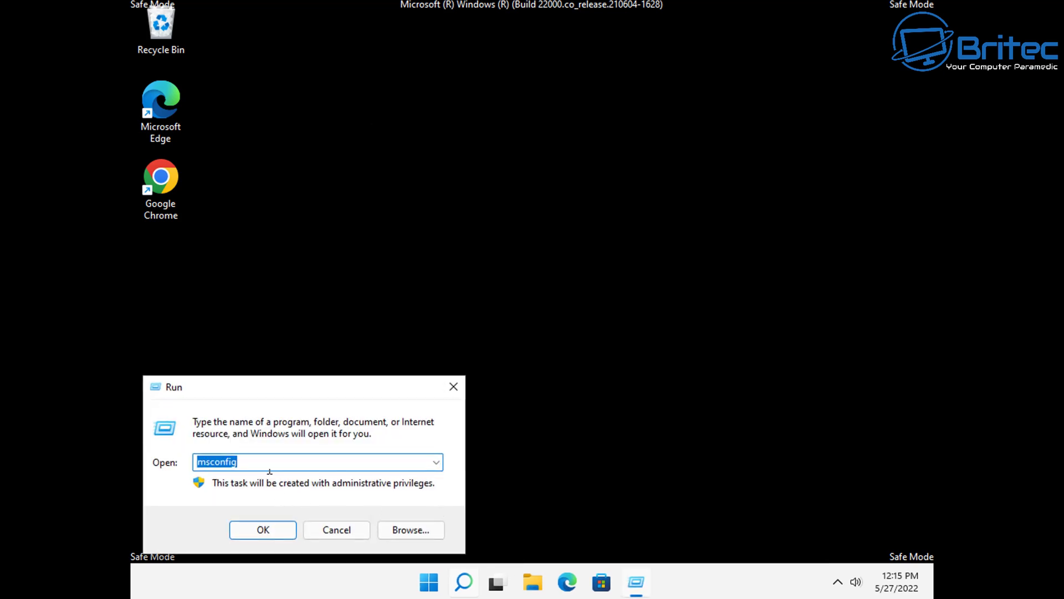
left_click(251, 467)
left_click(260, 534)
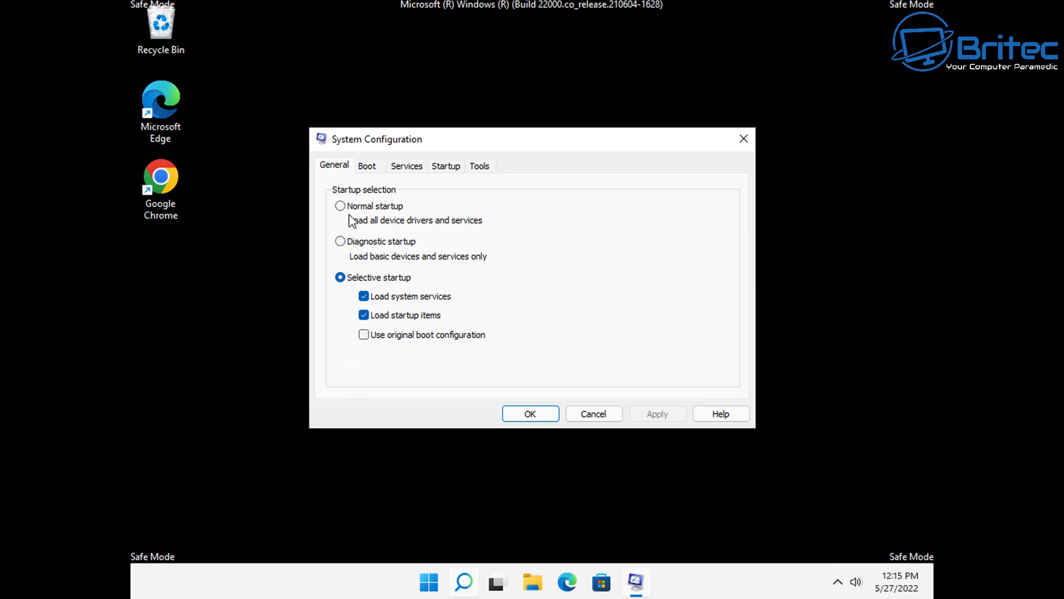
Step: Untick Safe boot on the Boot tab, apply it, and restart now
left_click(367, 166)
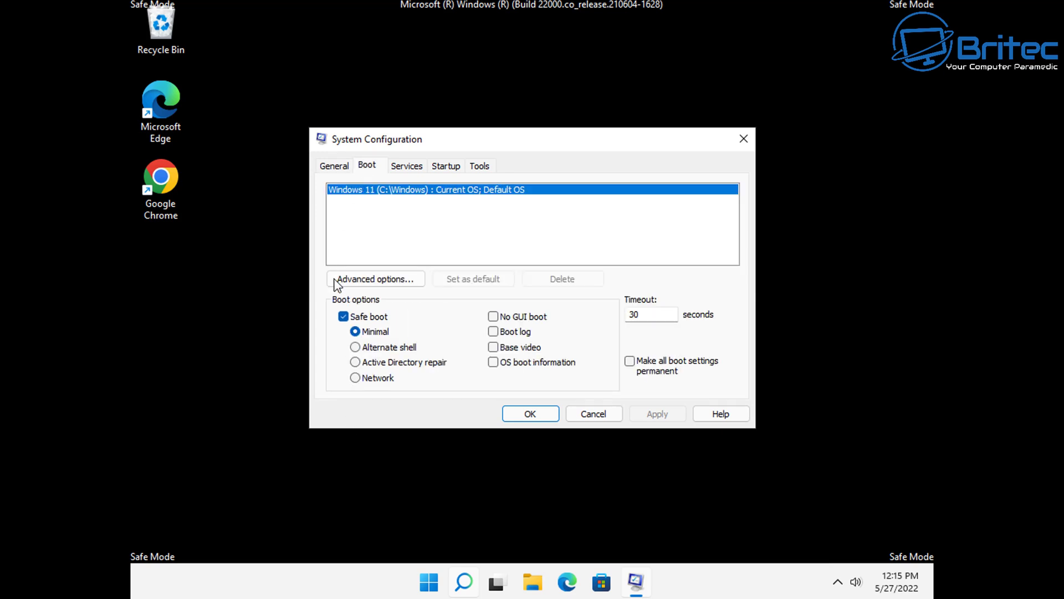
left_click(343, 316)
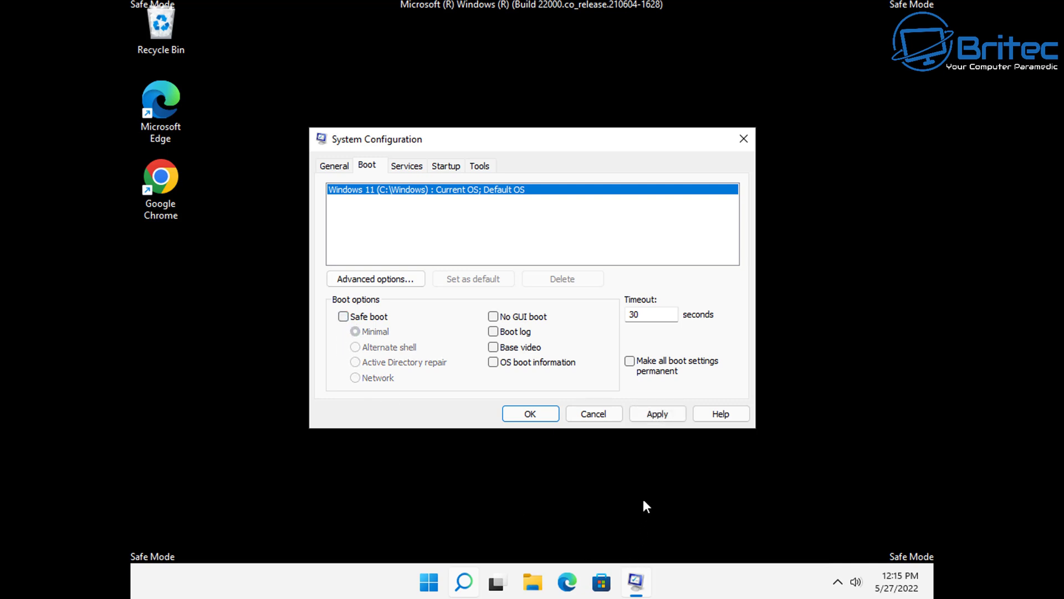
left_click(659, 417)
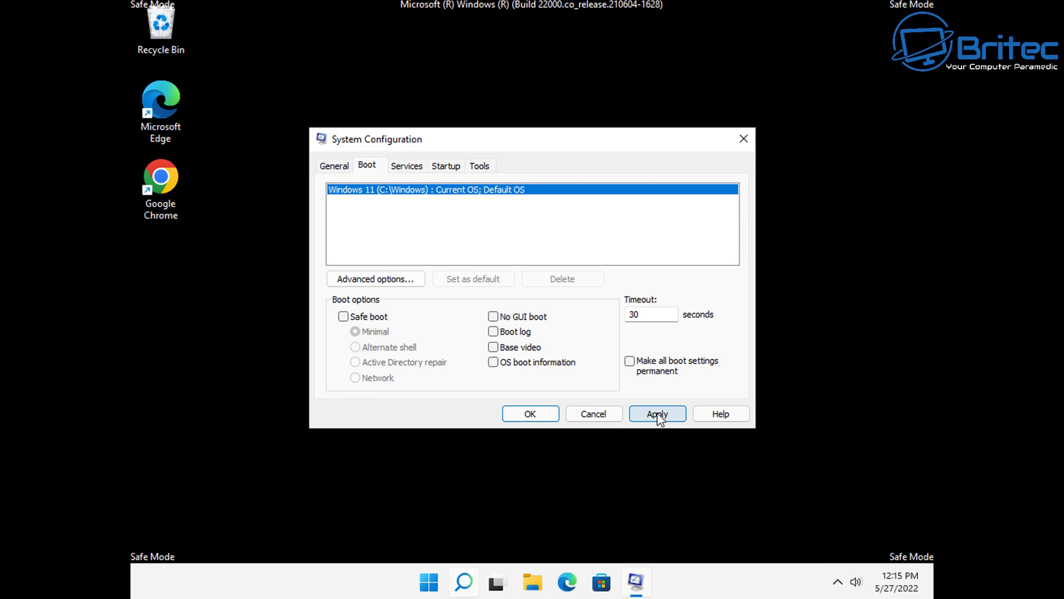
left_click(534, 416)
left_click(478, 316)
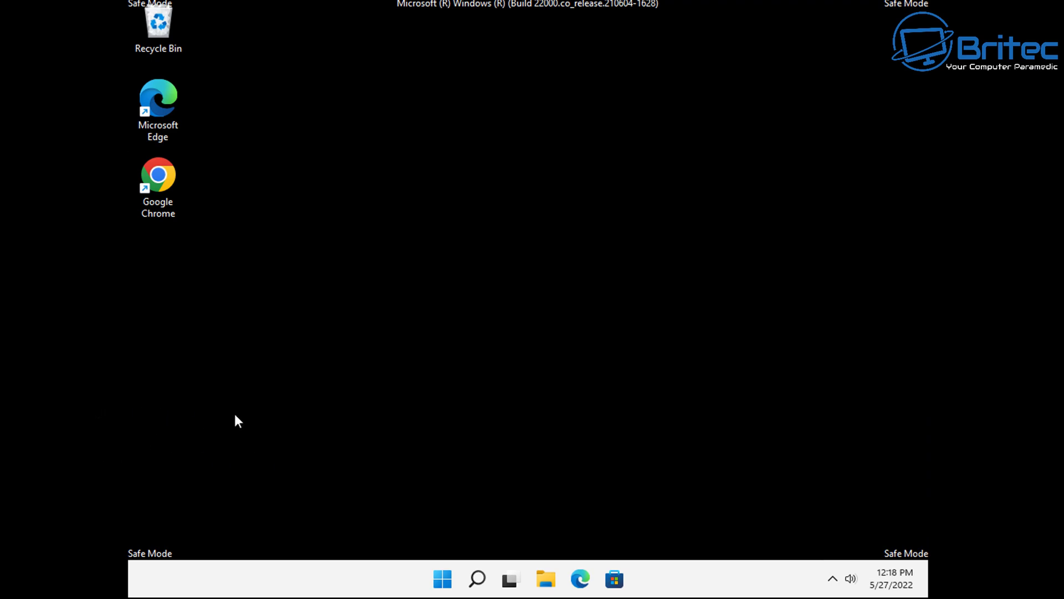
Step: From Settings > System > Recovery, confirm an Advanced startup Restart now
left_click(446, 578)
left_click(712, 163)
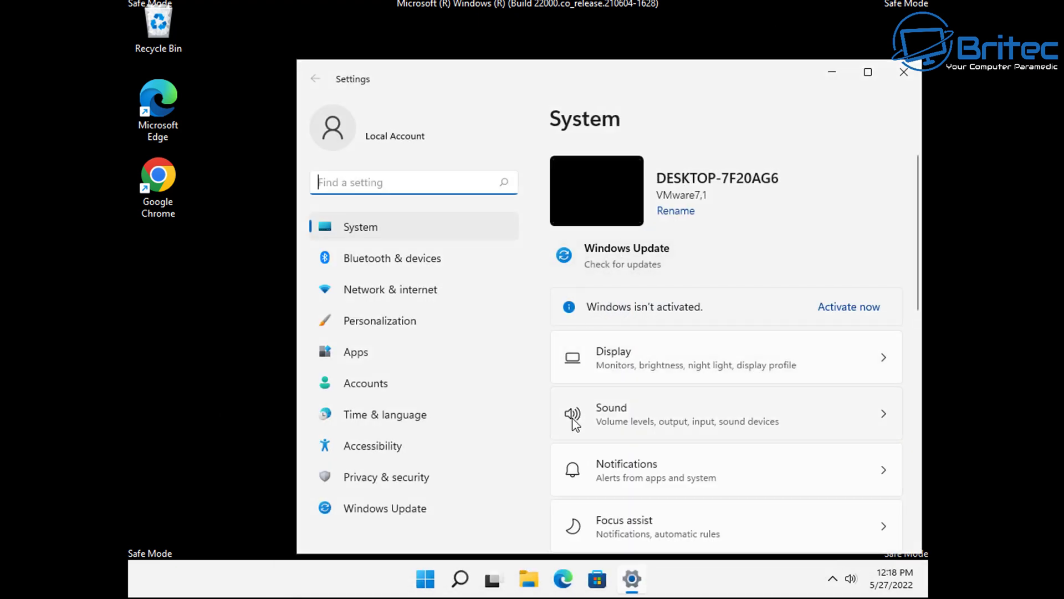
left_click(372, 218)
scroll(699, 436, "down", 1)
scroll(720, 444, "down", 3)
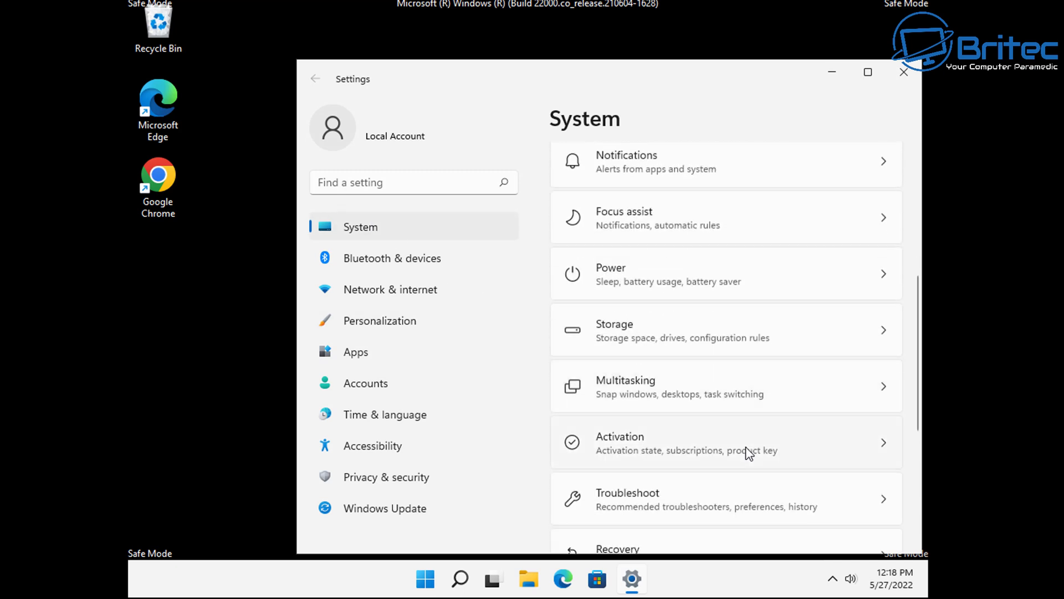
scroll(749, 452, "down", 1)
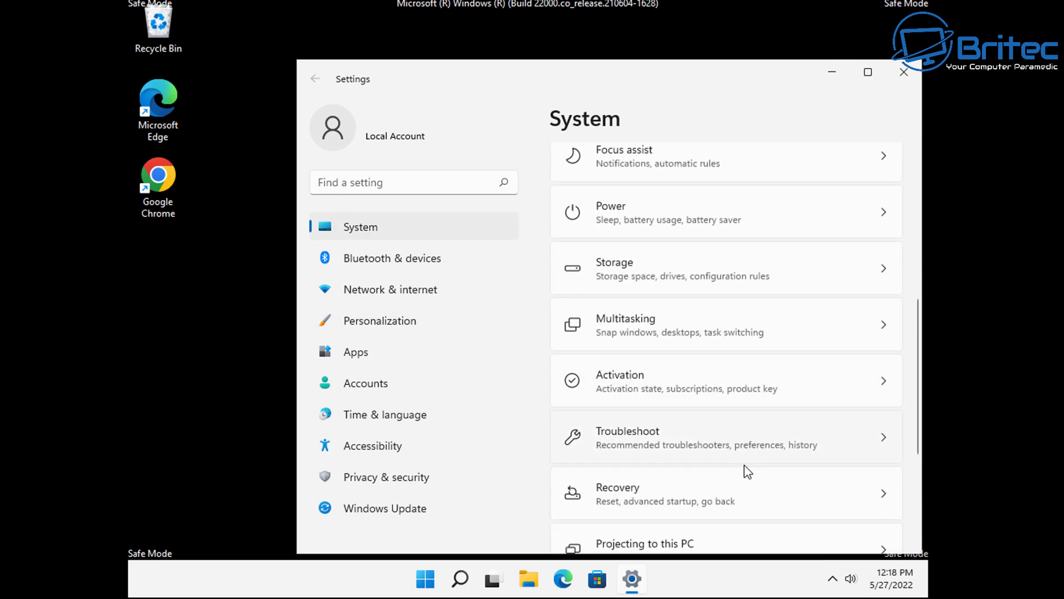
left_click(737, 504)
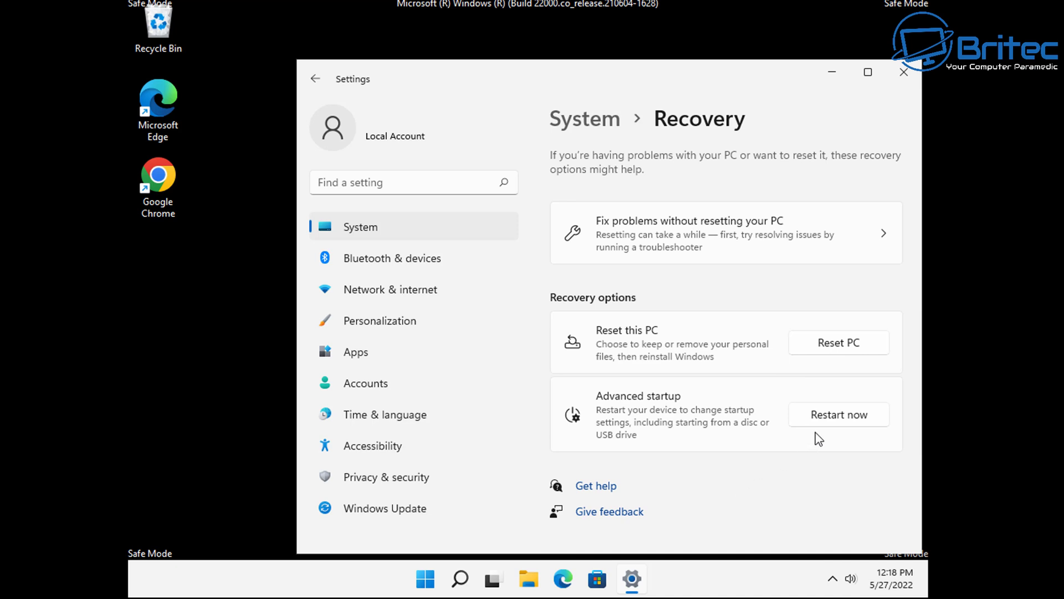
left_click(831, 427)
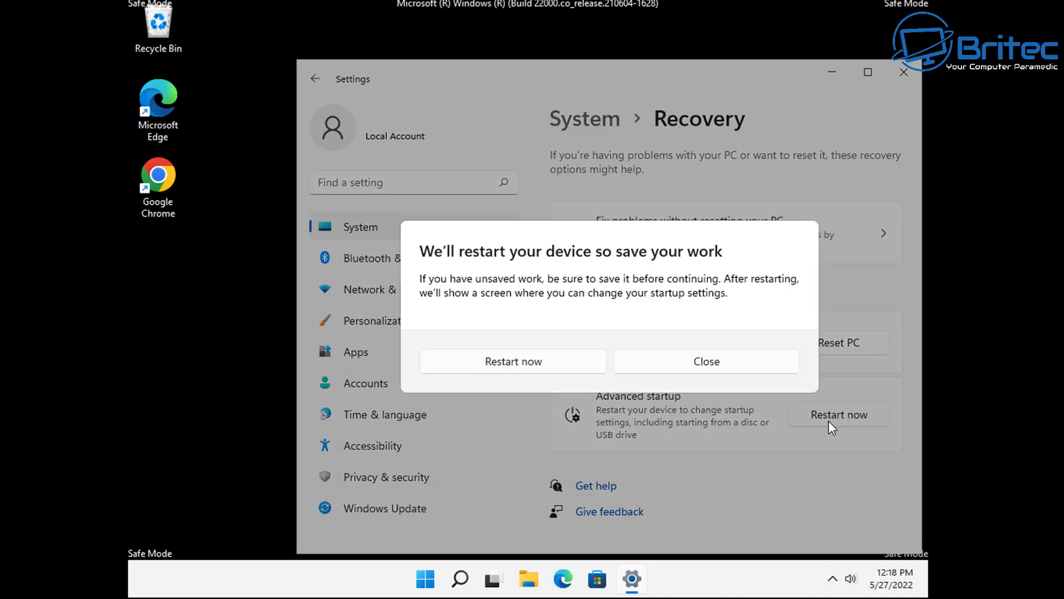
left_click(520, 364)
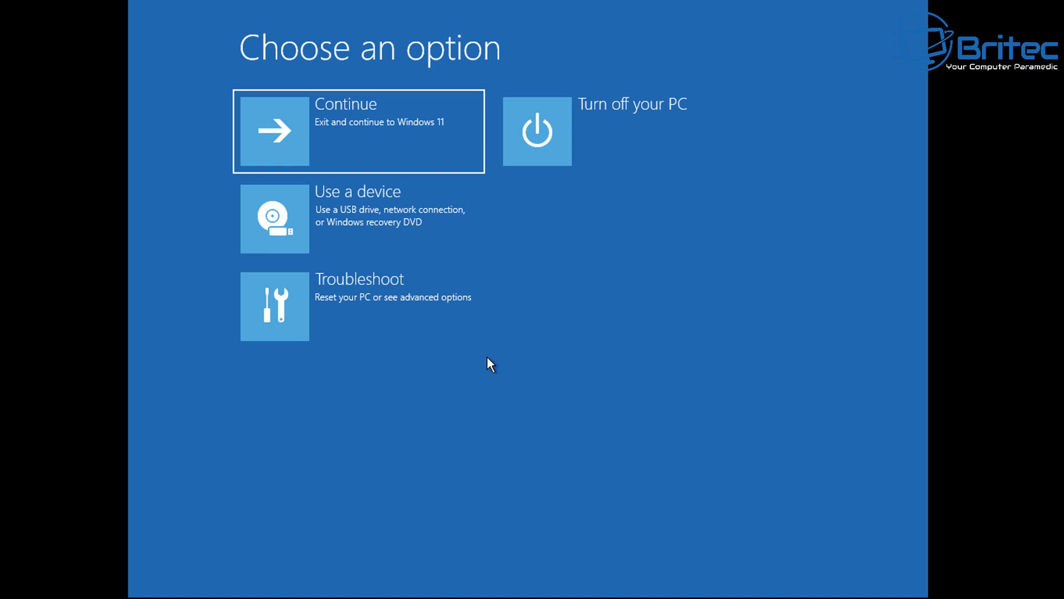
Step: Go to Troubleshoot > Advanced options > Startup Settings in the recovery menu
key("Down")
key("Down")
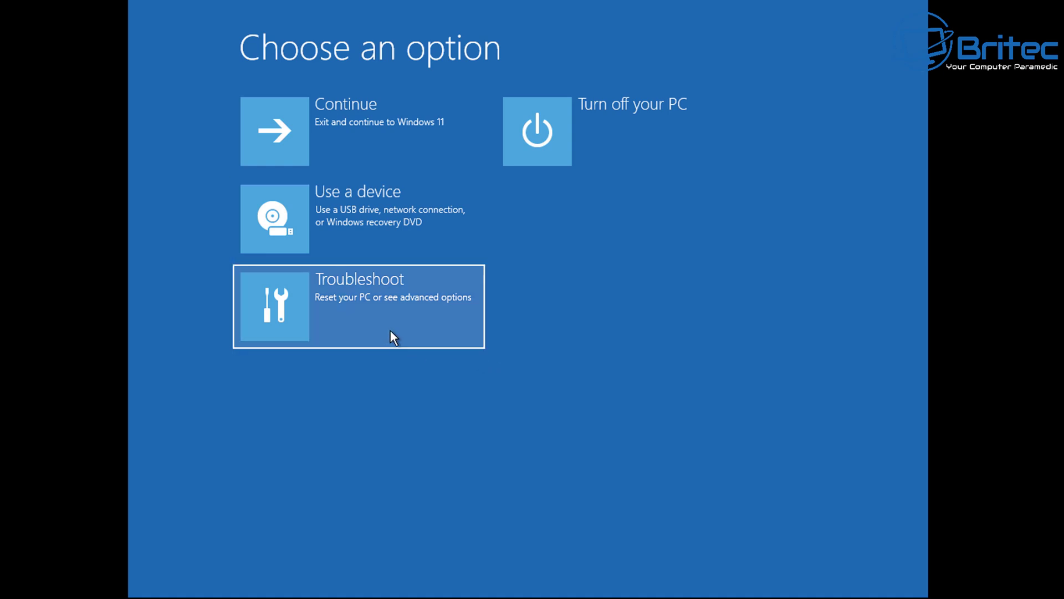
key("Return")
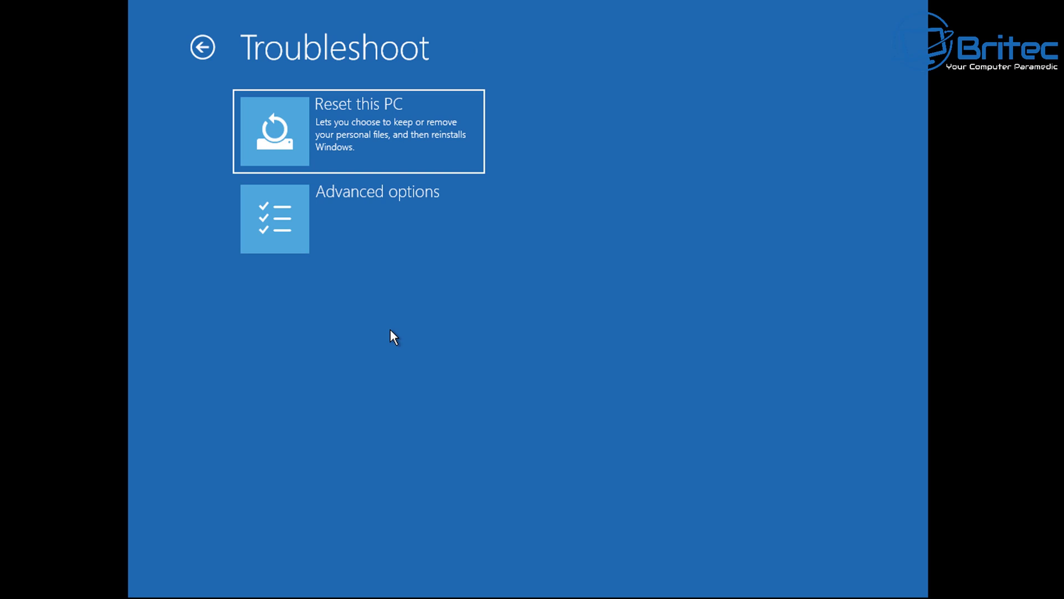
key("Down")
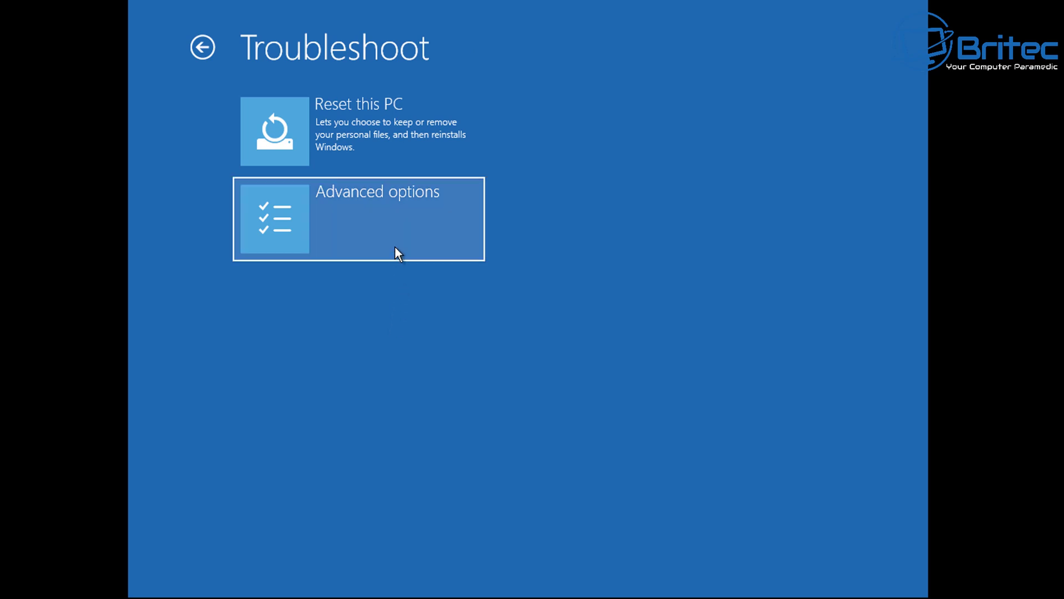
left_click(395, 248)
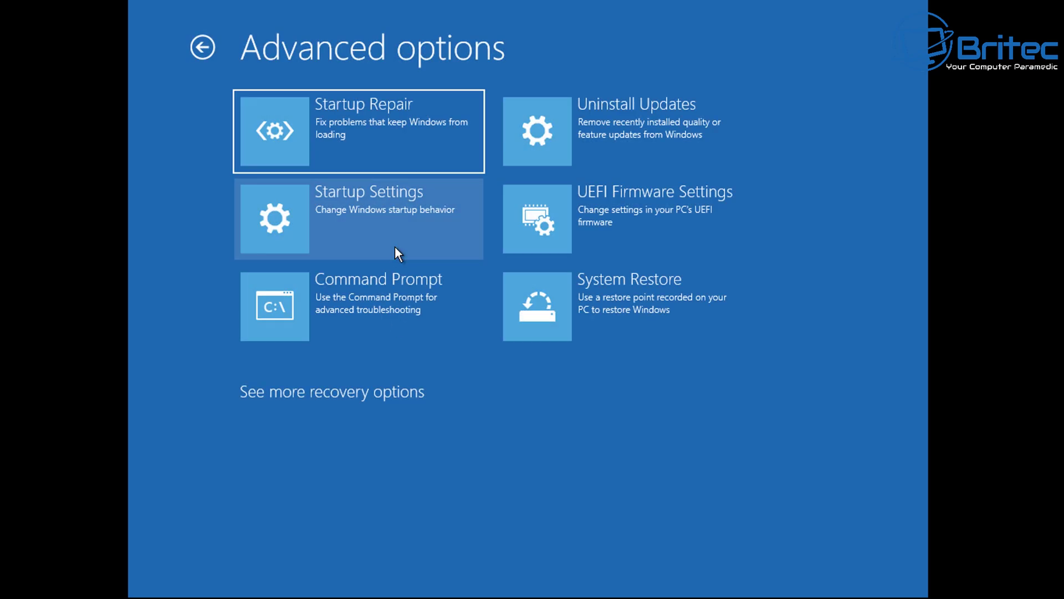
key("Down")
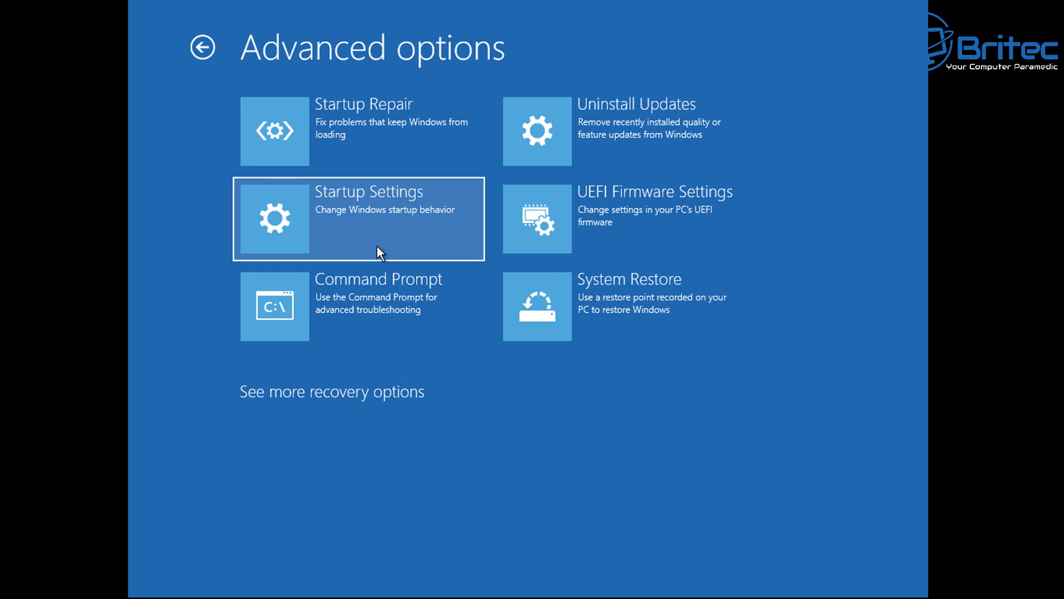
left_click(377, 247)
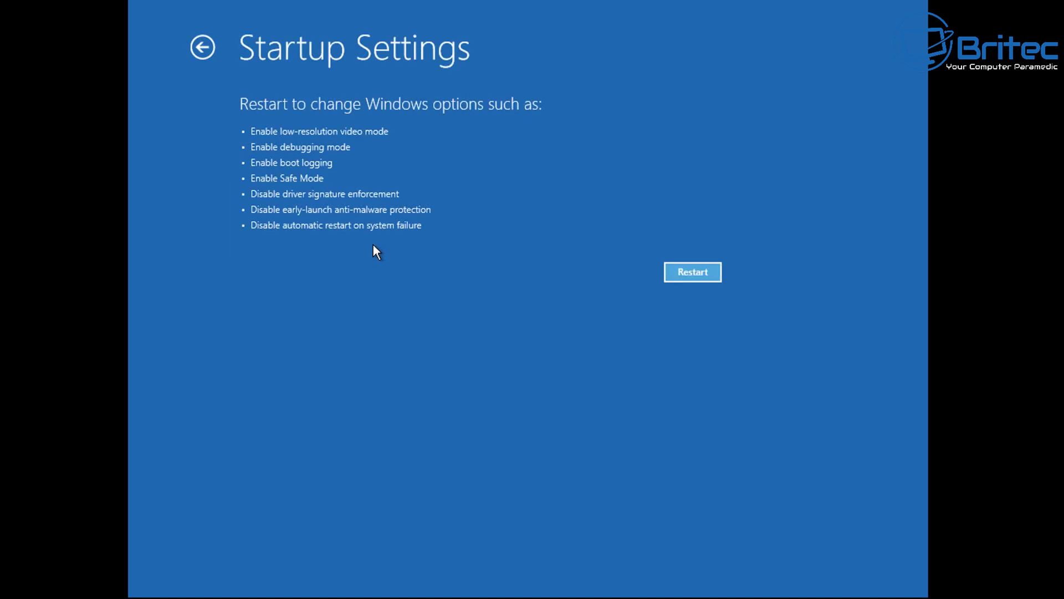
Step: Restart from Startup Settings and press Enter to return to the operating system normally
left_click(670, 277)
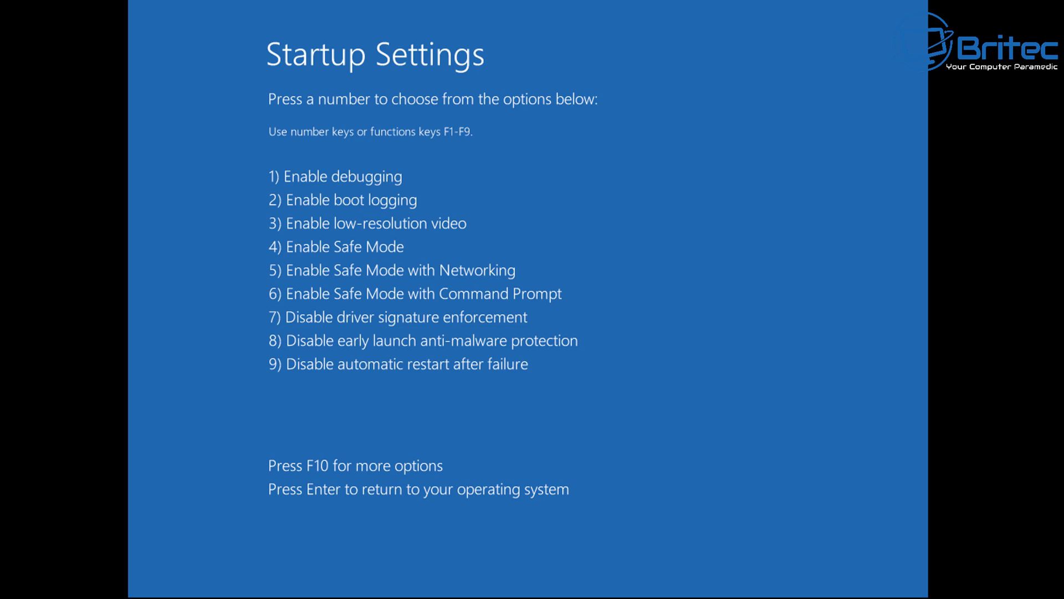
key("Return")
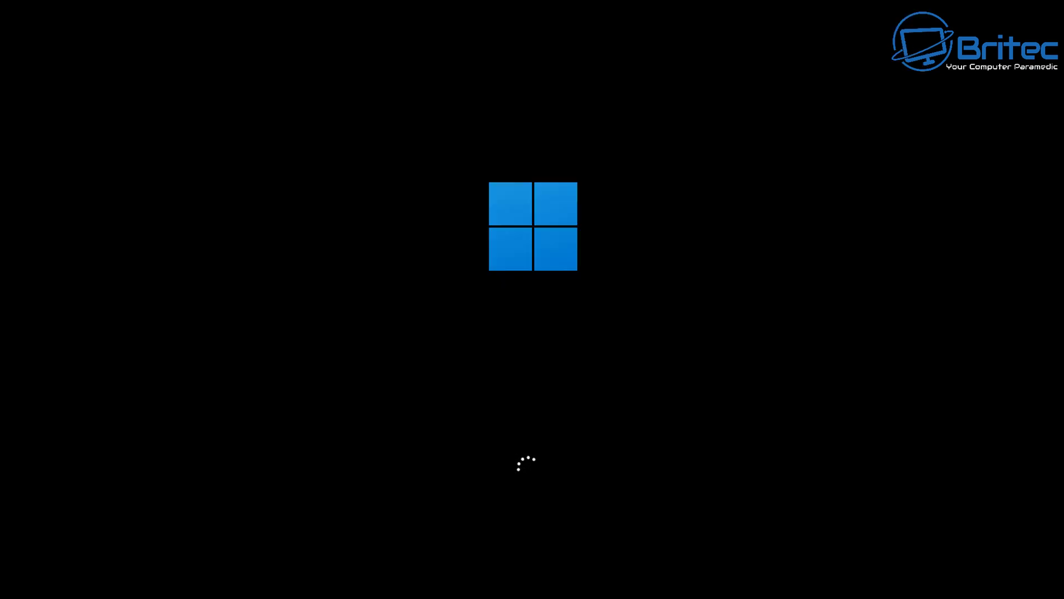